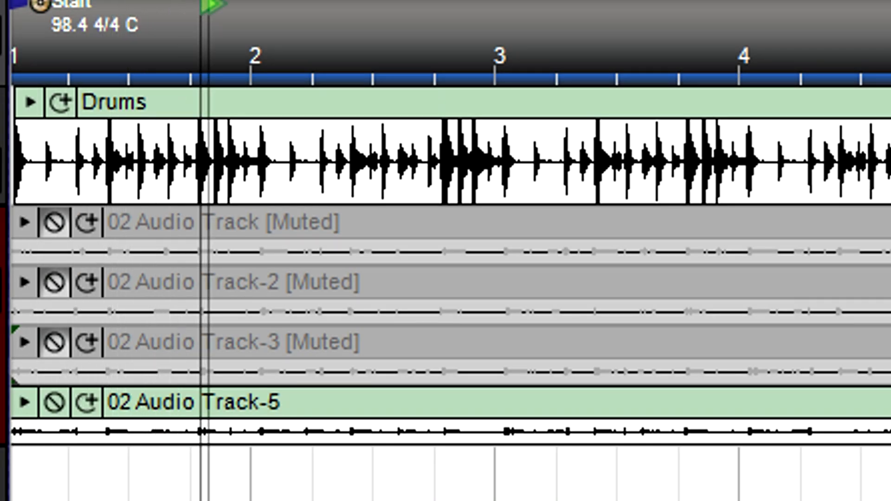
- During playback, mute 02 Audio Track-5 and unmute 02 Audio Track-3
{"action": "left_click", "coordinate": [54, 402]}
{"action": "left_click", "coordinate": [54, 342]}
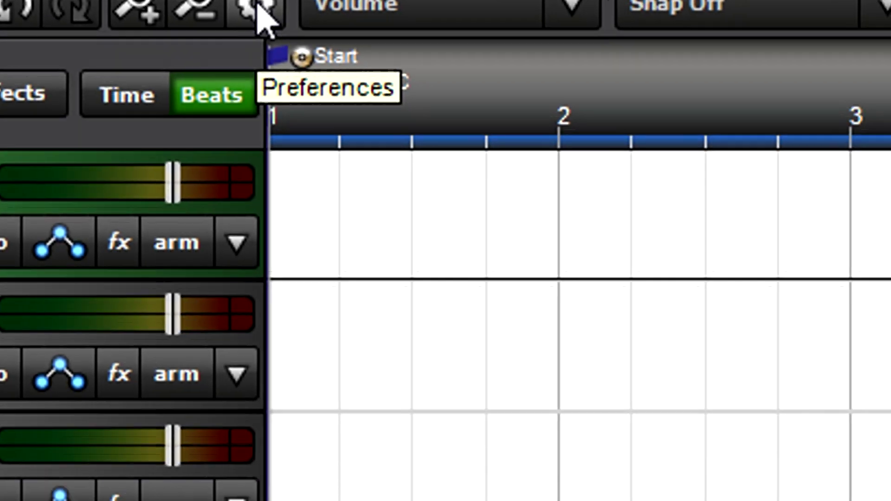
- In Recording preferences, set audio track default mode to Takes and instrument track mode to Replace
{"action": "left_click", "coordinate": [289, 43]}
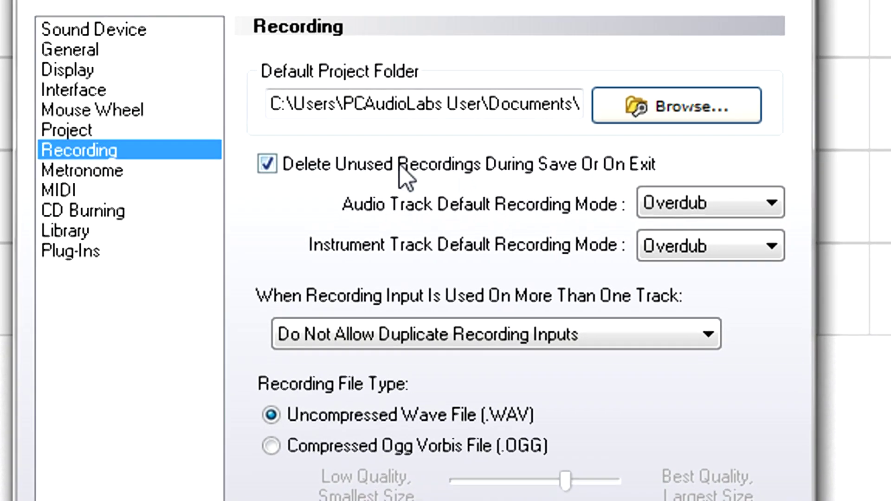
{"action": "left_click", "coordinate": [789, 194]}
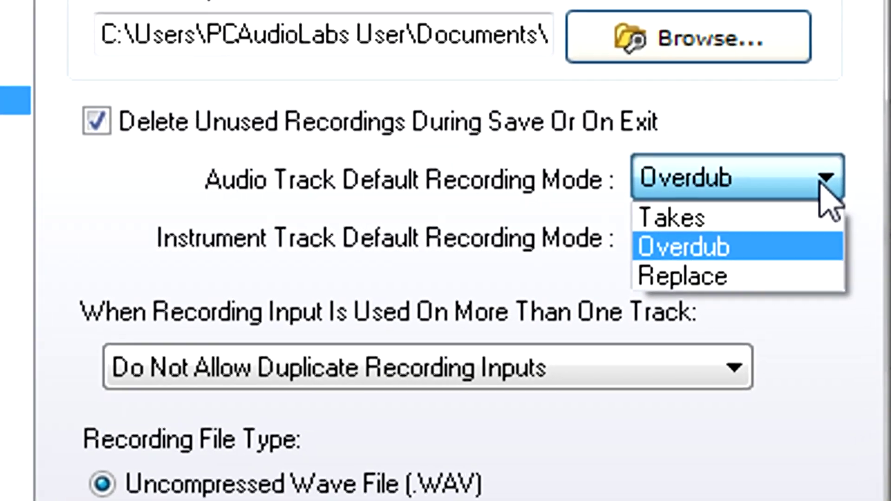
{"action": "left_click", "coordinate": [852, 214]}
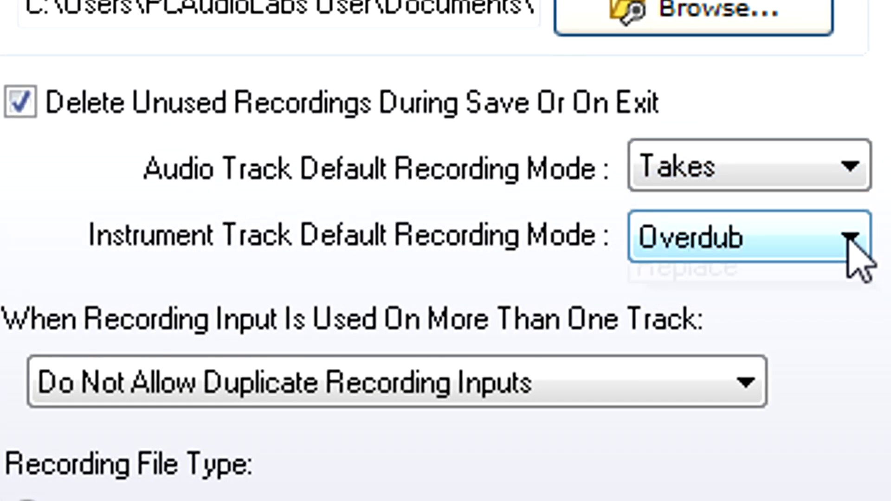
{"action": "left_click", "coordinate": [849, 237]}
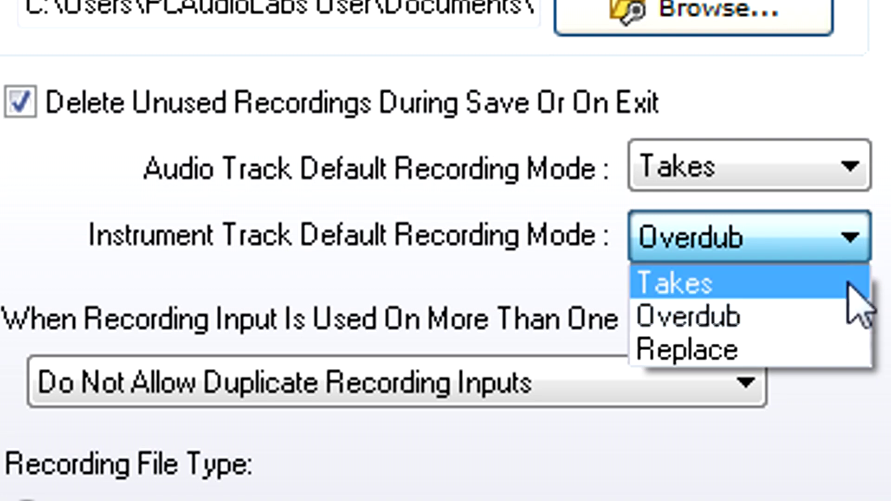
{"action": "left_click", "coordinate": [848, 335]}
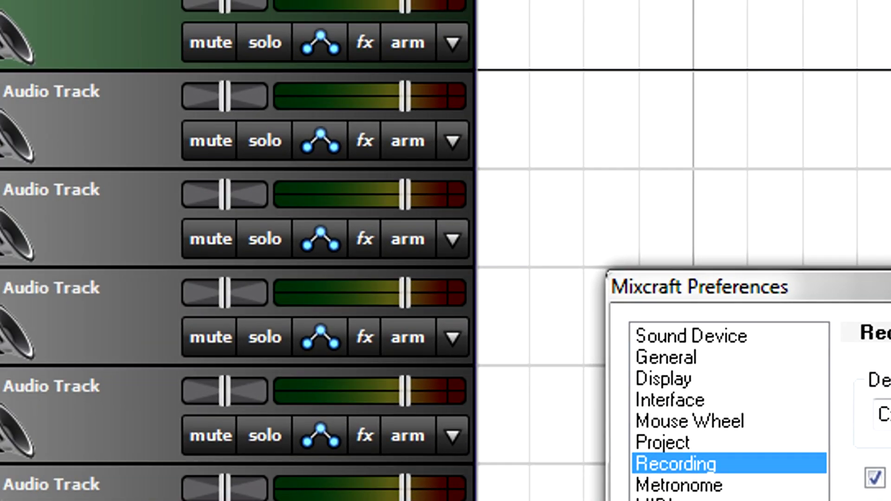
- Close Preferences and change the green track's Recording Mode from Overdub to Takes
{"action": "key", "text": "Return"}
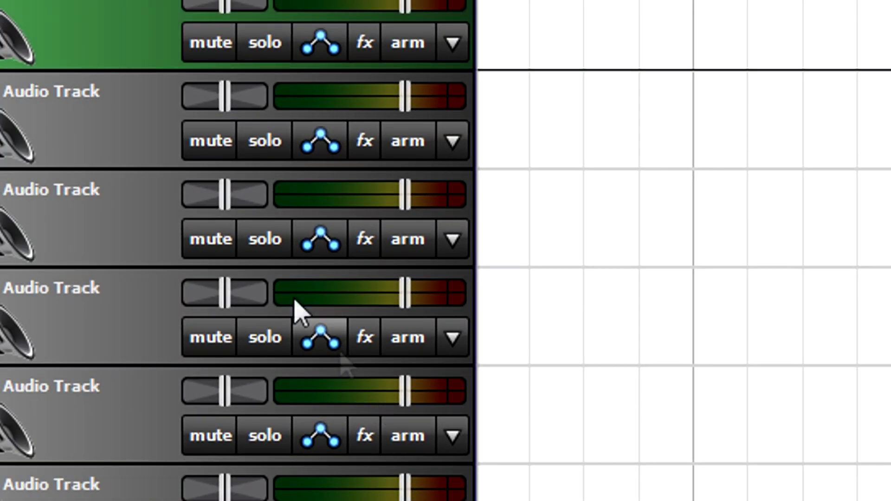
{"action": "right_click", "coordinate": [109, 47]}
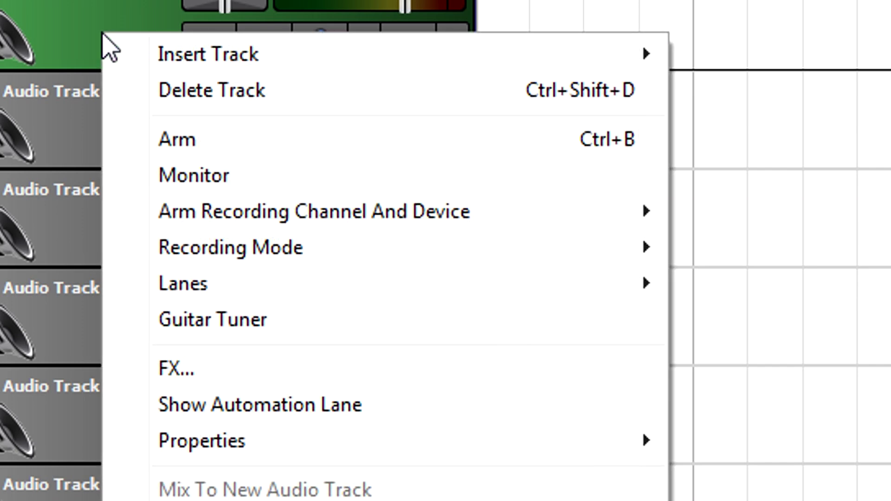
{"action": "mouse_move", "coordinate": [350, 272]}
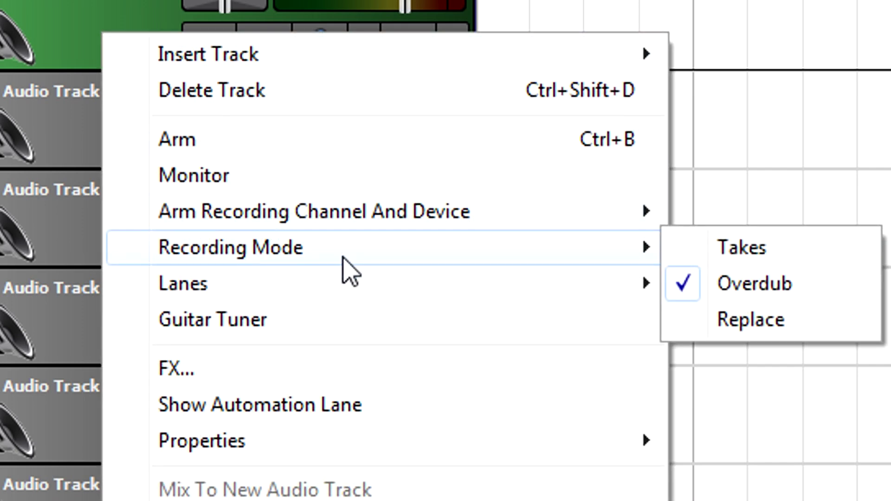
{"action": "left_click", "coordinate": [785, 260]}
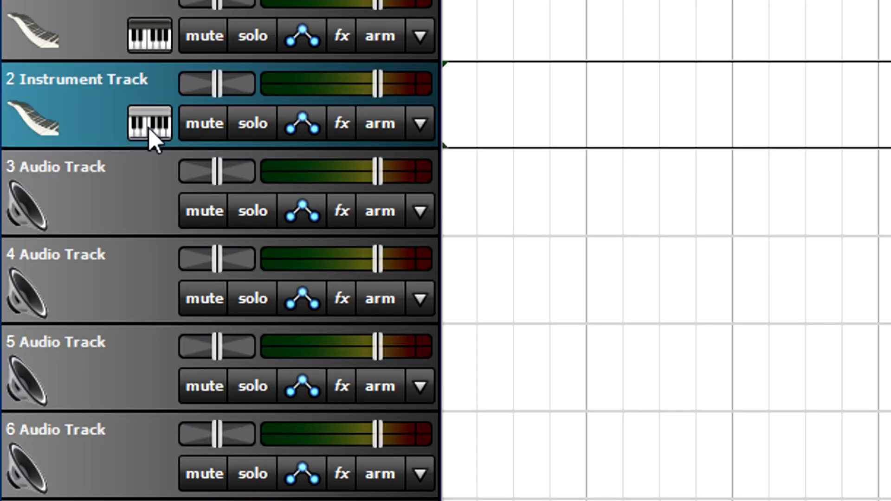
- Load Acoustica Studio Drums from VSTi Instruments on Instrument Track 2, then close its window
{"action": "left_click", "coordinate": [149, 128]}
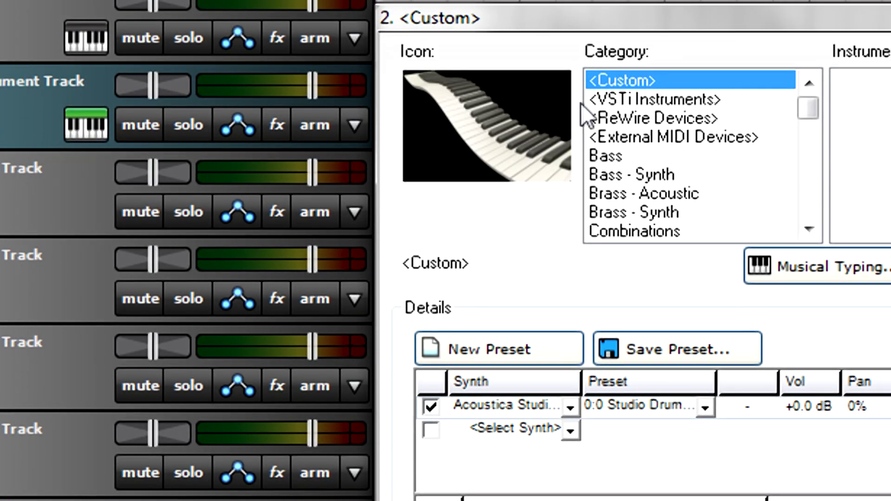
{"action": "left_click", "coordinate": [700, 98]}
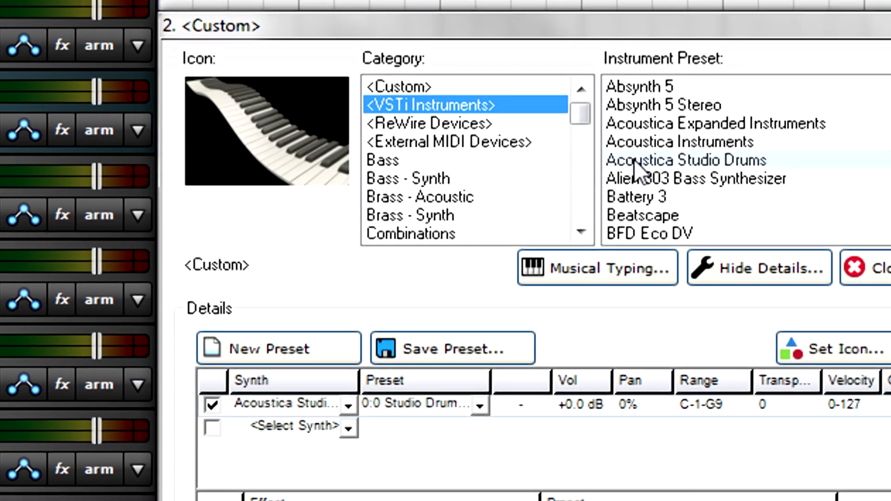
{"action": "left_click", "coordinate": [735, 158]}
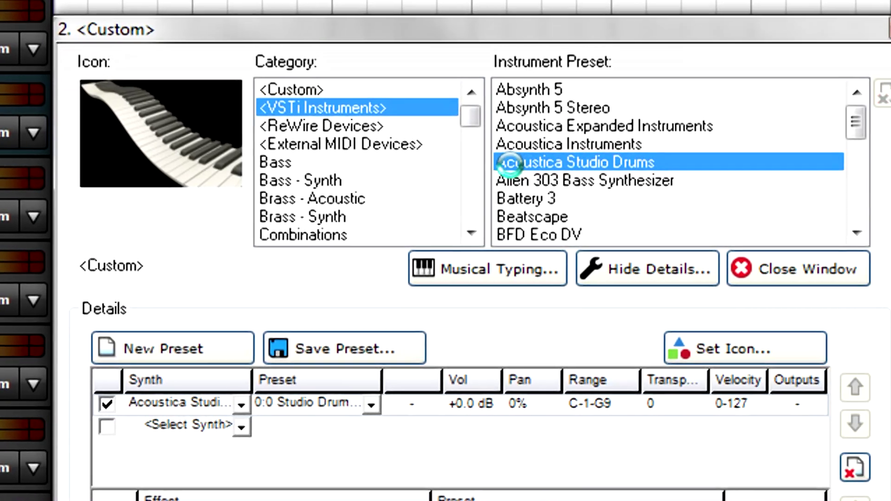
{"action": "left_click", "coordinate": [740, 261]}
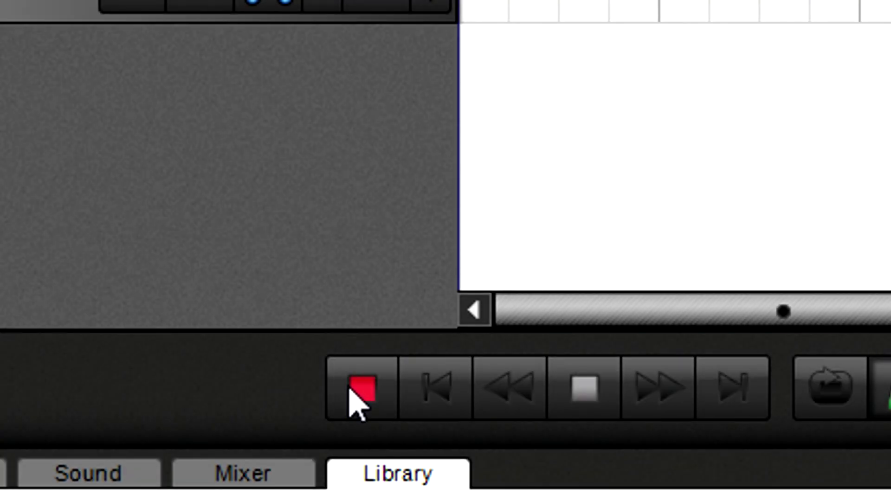
- Record three successive passes on the armed drum track, stopping each one with Space
{"action": "left_click", "coordinate": [359, 392]}
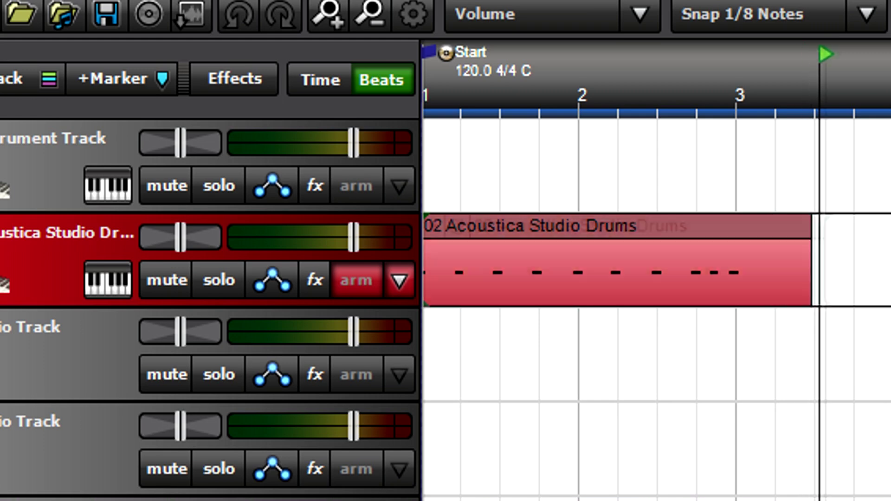
{"action": "key", "text": "space"}
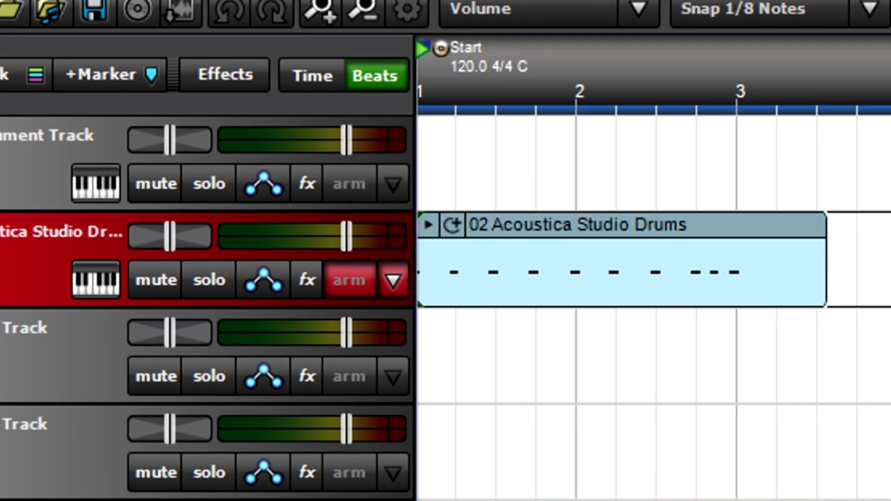
{"action": "key", "text": "r"}
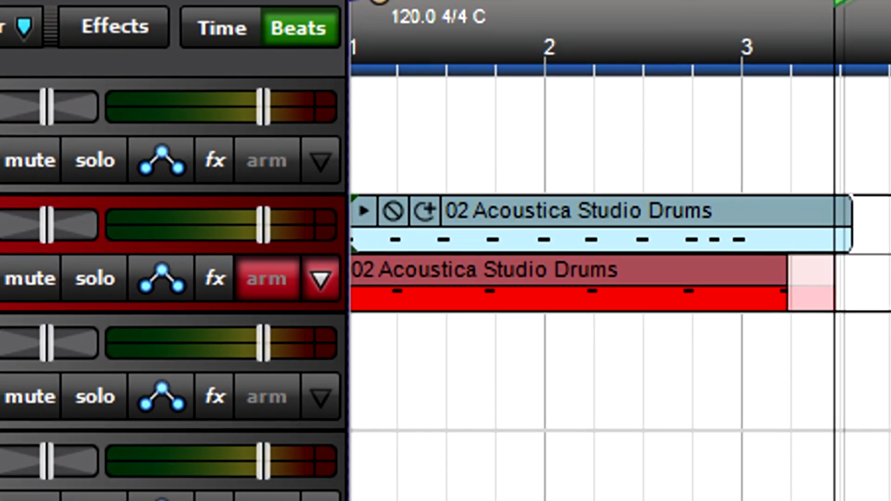
{"action": "key", "text": "space"}
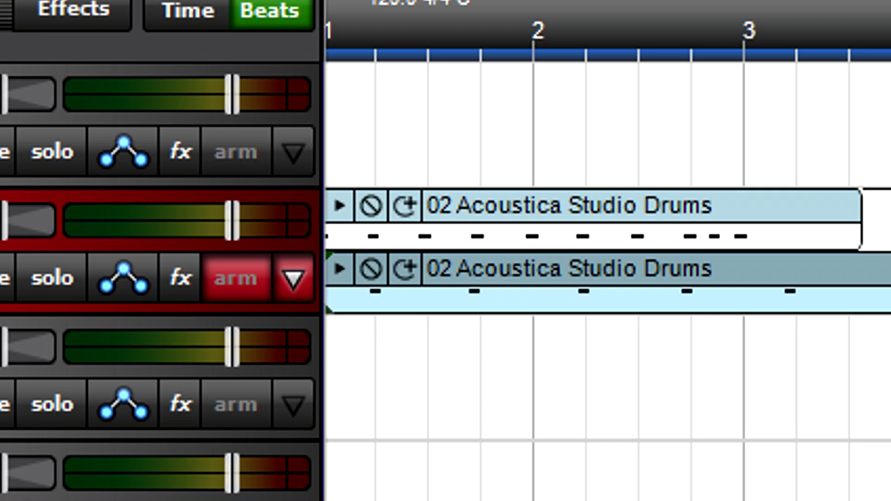
{"action": "key", "text": "r"}
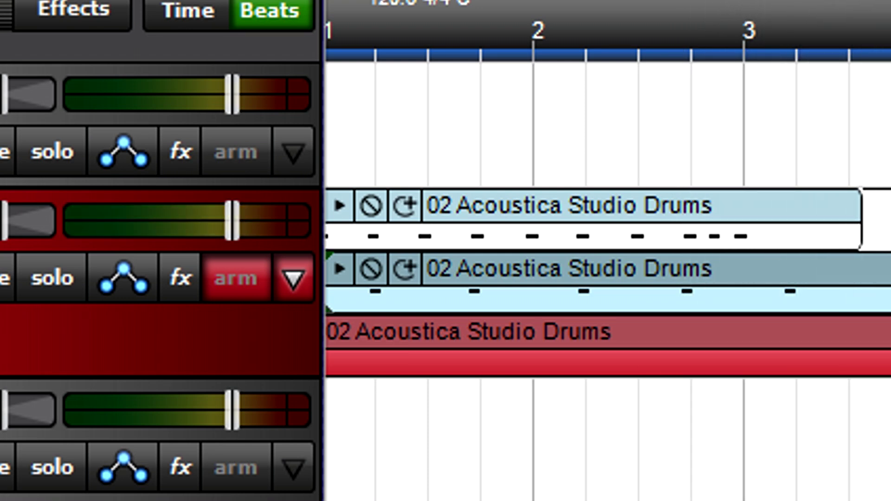
{"action": "key", "text": "space"}
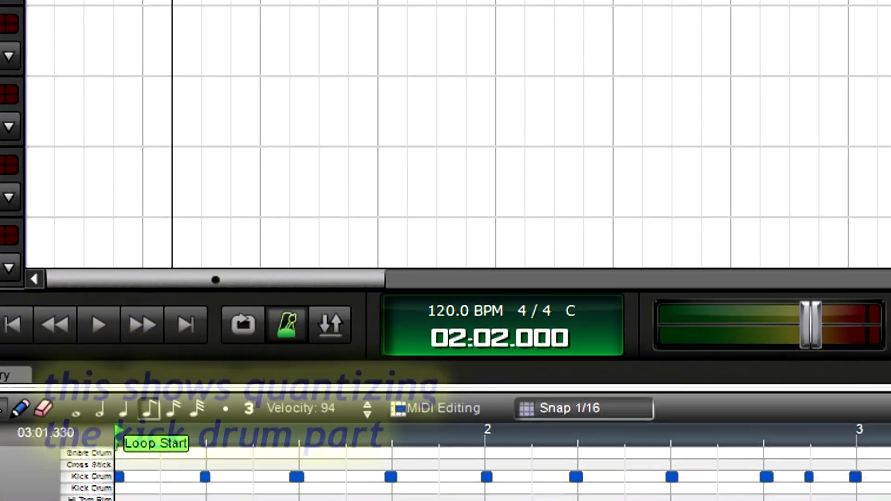
- Select the kick notes in the piano roll and quantize them to 1/8 notes at 100%
{"action": "left_click_drag", "start_coordinate": [773, 410], "coordinate": [74, 340]}
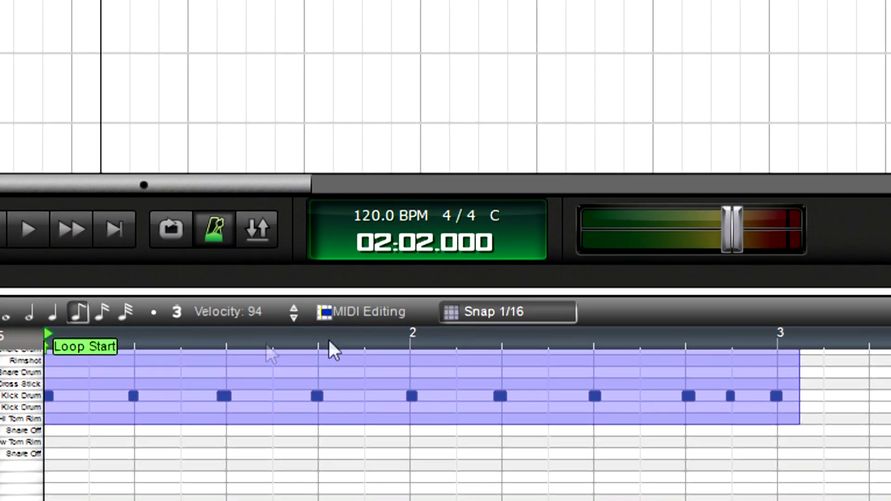
{"action": "left_click", "coordinate": [366, 306]}
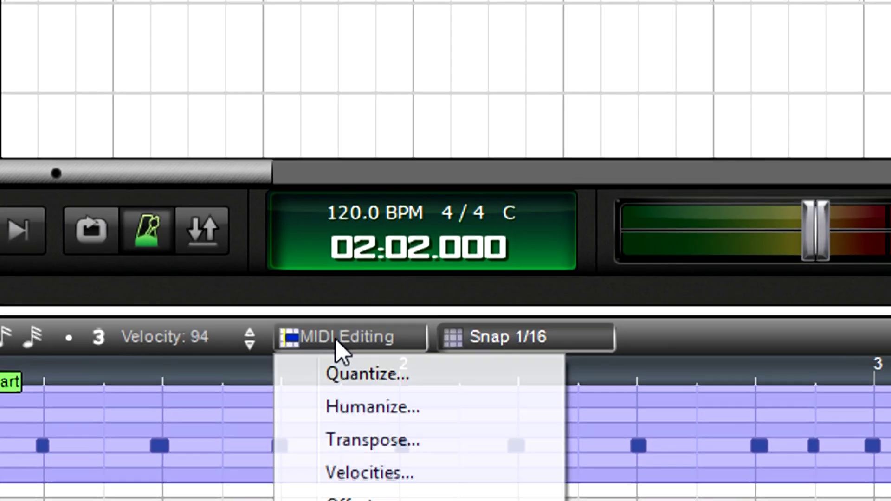
{"action": "left_click", "coordinate": [382, 332]}
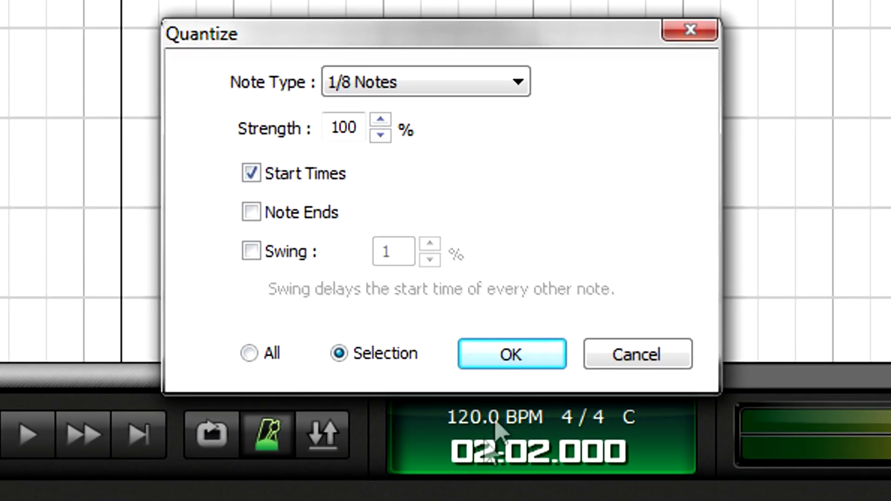
{"action": "left_click", "coordinate": [409, 186]}
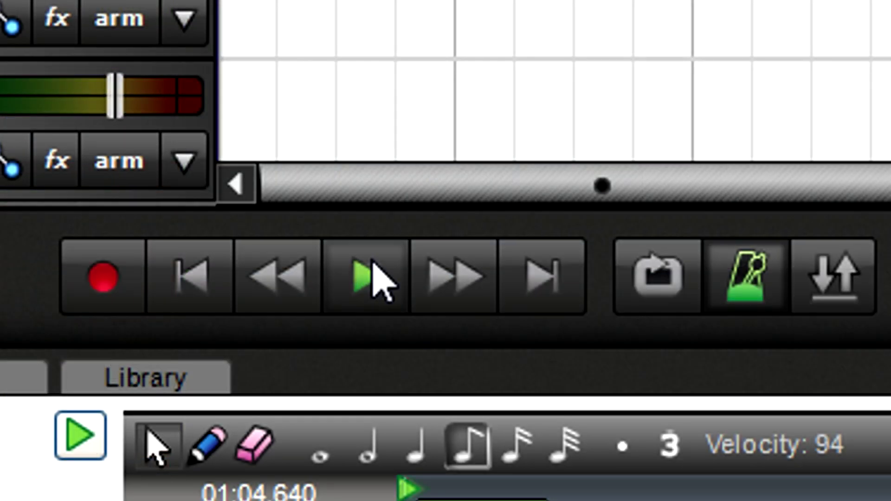
- Start playback, unmute the muted drum takes, and marquee-select all three clips
{"action": "left_click", "coordinate": [369, 264]}
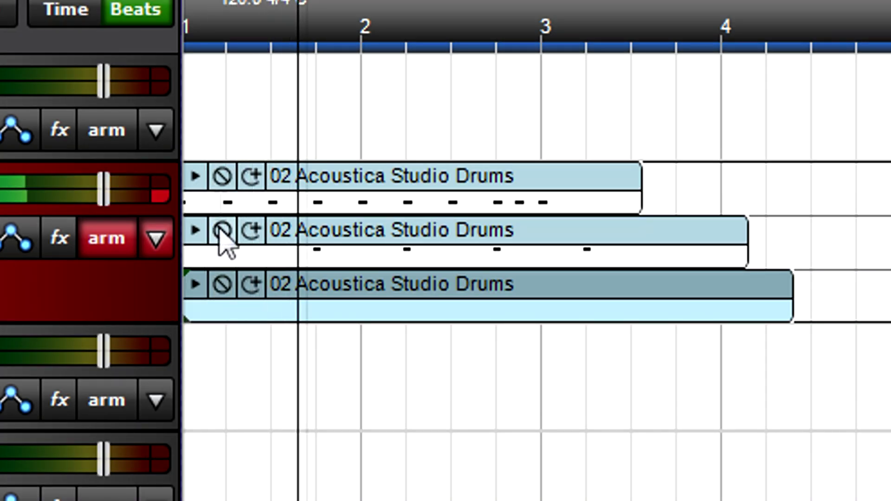
{"action": "left_click", "coordinate": [222, 177]}
{"action": "left_click", "coordinate": [221, 285]}
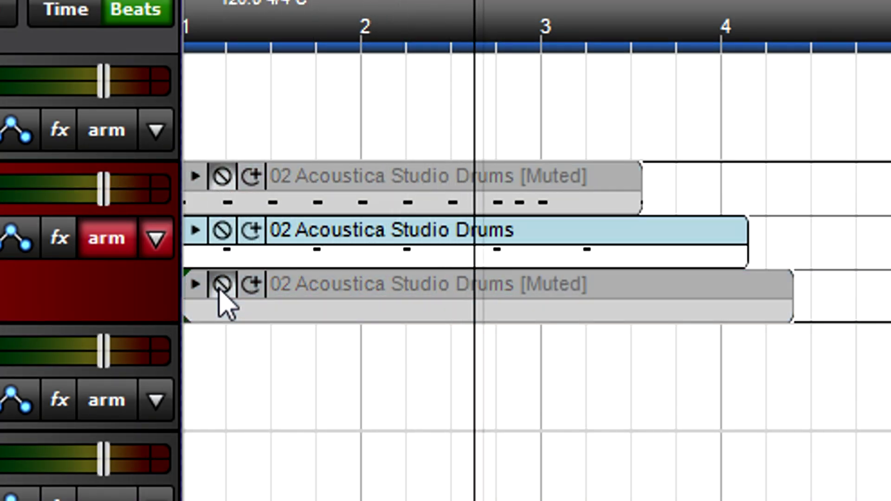
{"action": "left_click", "coordinate": [221, 285]}
{"action": "left_click", "coordinate": [221, 176]}
{"action": "left_click_drag", "start_coordinate": [838, 159], "coordinate": [157, 322]}
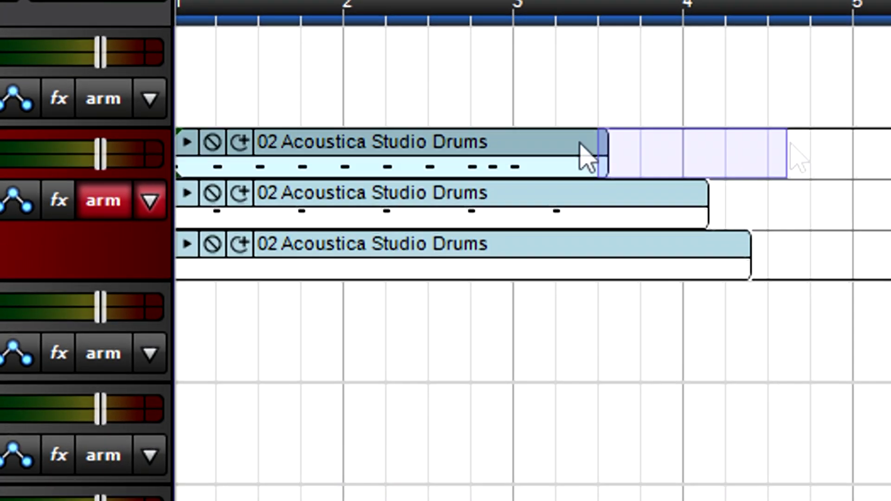
- Merge the three selected drum takes into one clip and delete the track's empty lanes
{"action": "right_click", "coordinate": [230, 109]}
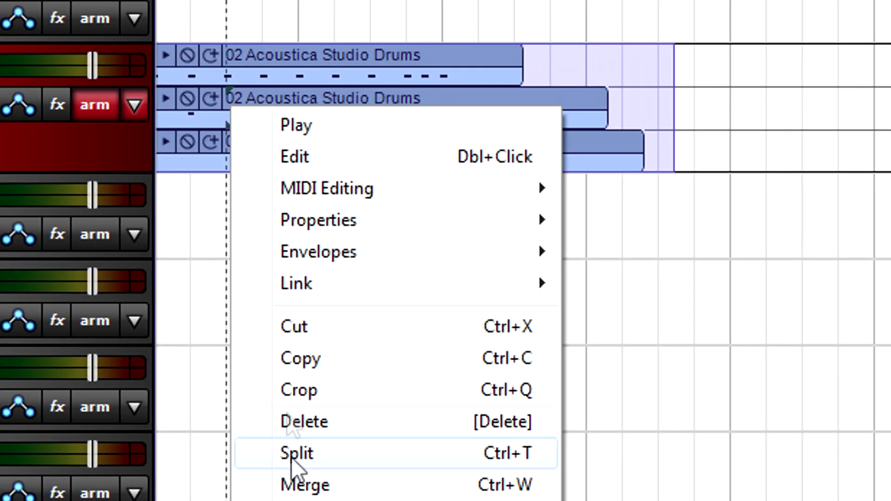
{"action": "left_click", "coordinate": [304, 485]}
{"action": "right_click", "coordinate": [22, 68]}
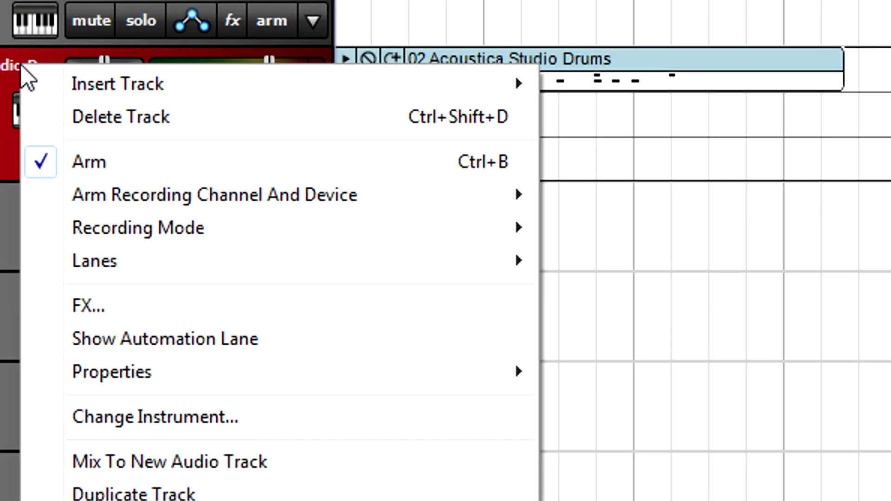
{"action": "mouse_move", "coordinate": [163, 266]}
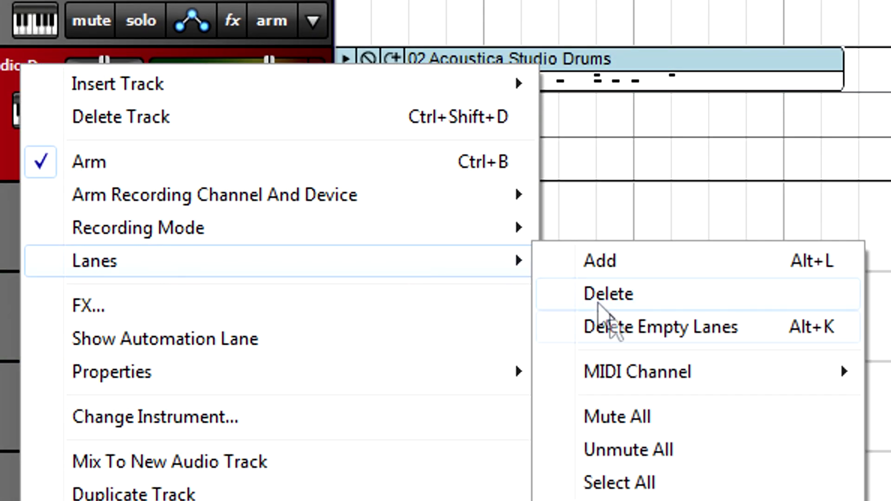
{"action": "left_click", "coordinate": [620, 329]}
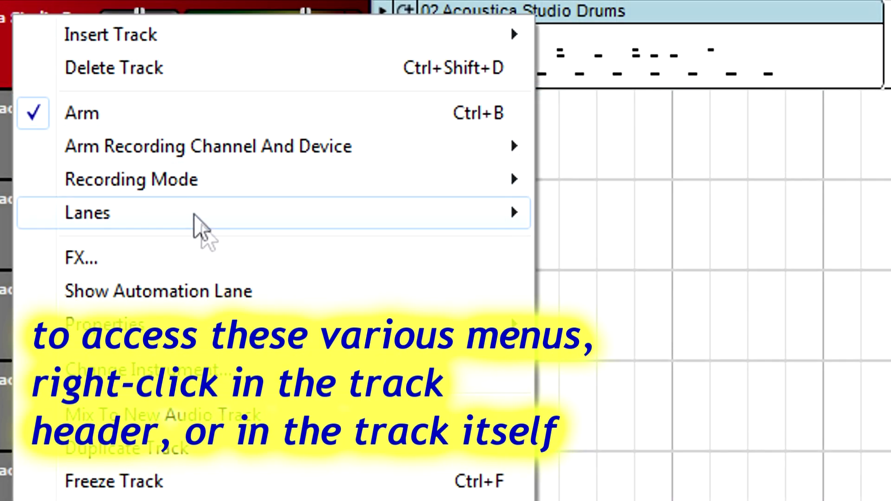
{"action": "mouse_move", "coordinate": [204, 226]}
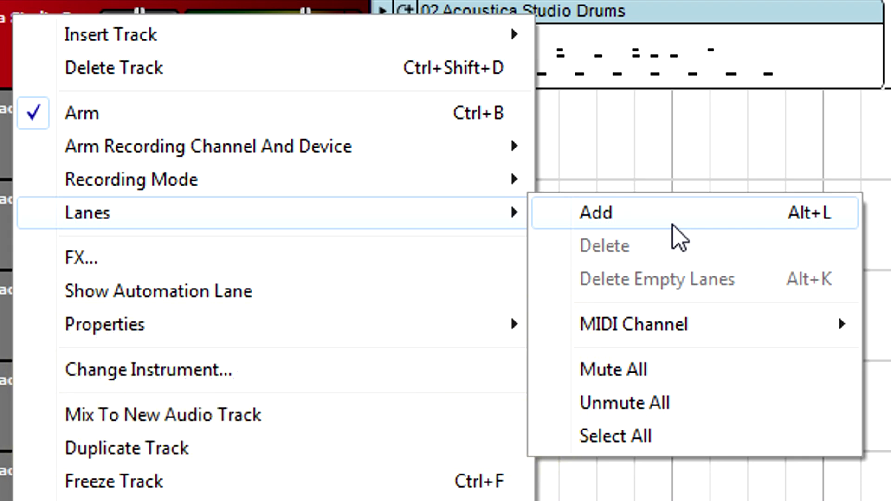
{"action": "mouse_move", "coordinate": [788, 321]}
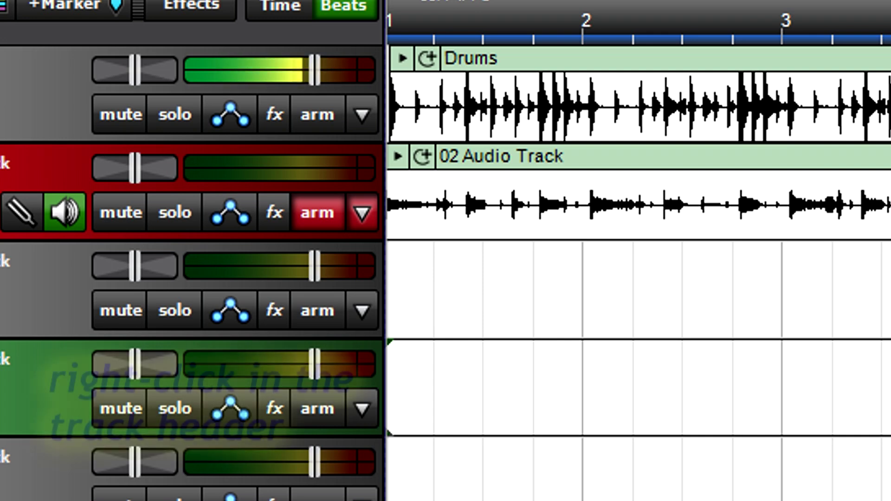
- Stop playback and set the armed 02 Audio Track's Recording Mode to Takes
{"action": "key", "text": "space"}
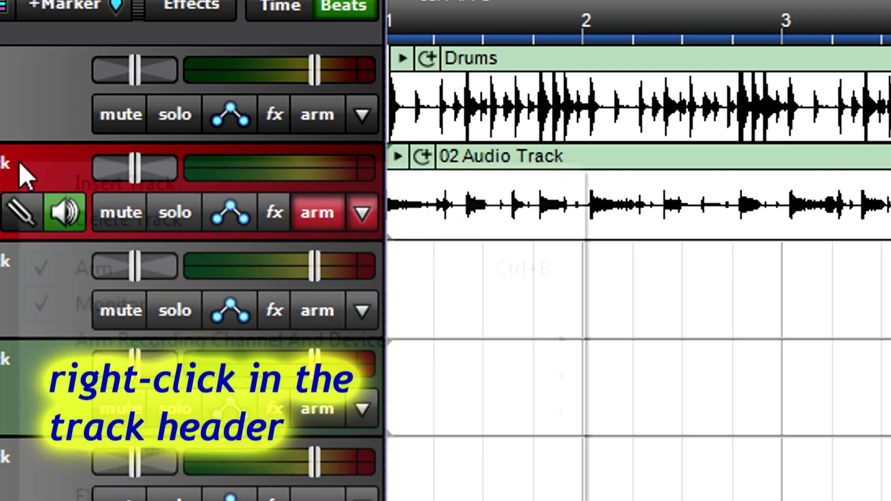
{"action": "right_click", "coordinate": [21, 166]}
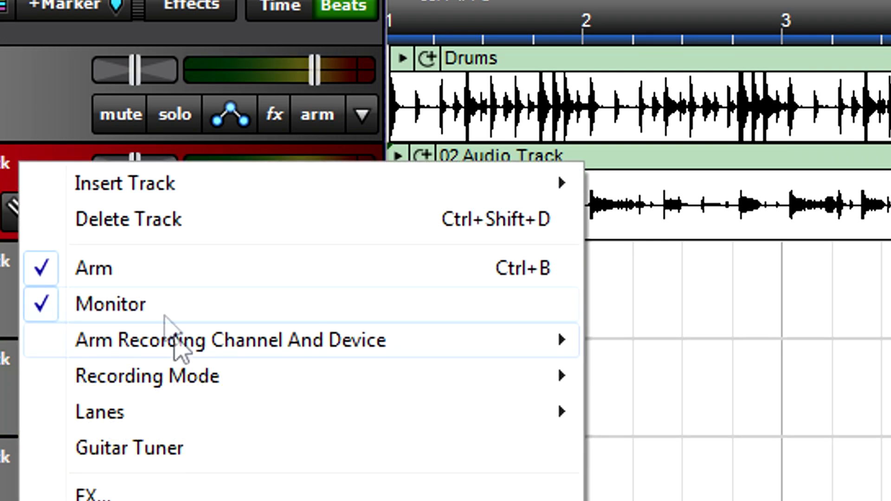
{"action": "mouse_move", "coordinate": [208, 374]}
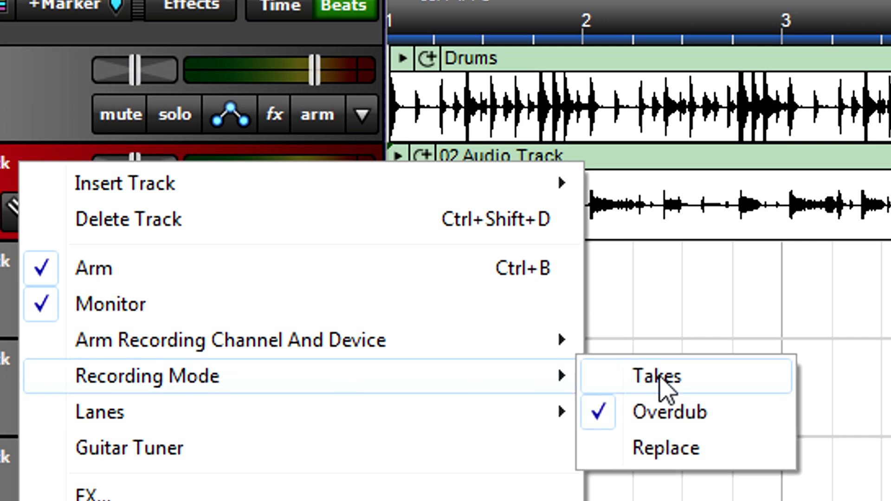
{"action": "left_click", "coordinate": [660, 375]}
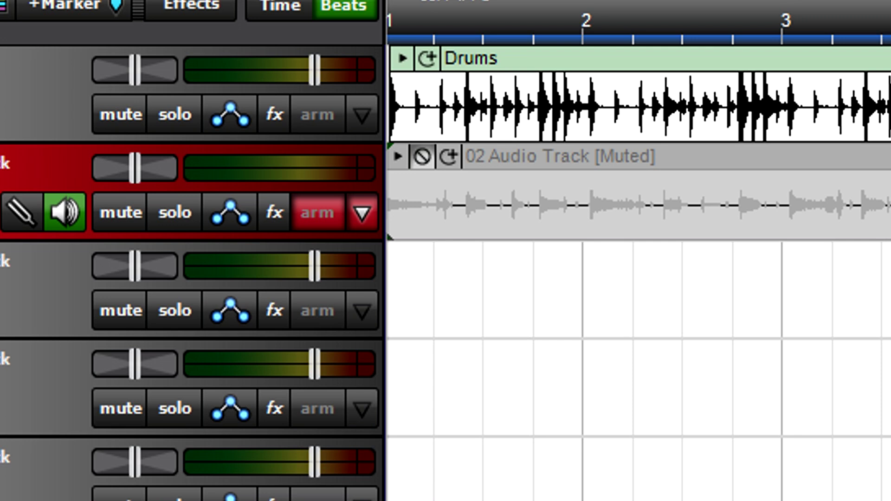
- Record new takes on the audio track with R, then preview the original audio take
{"action": "key", "text": "r"}
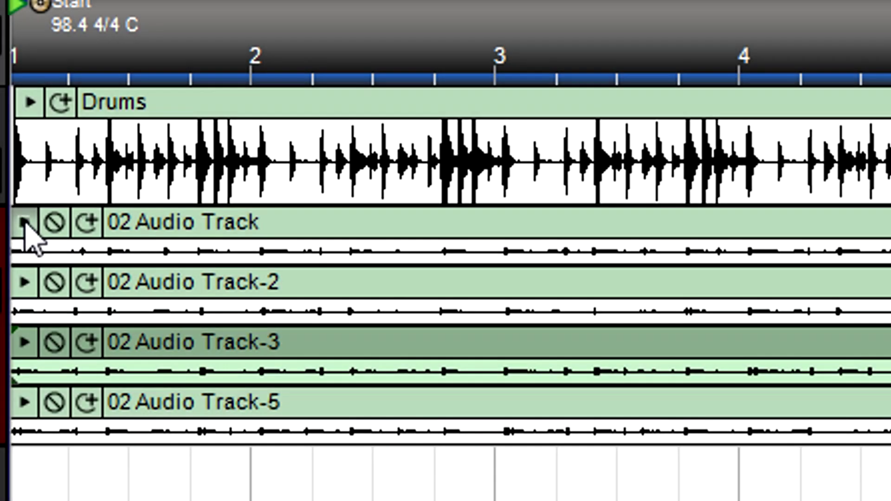
{"action": "left_click", "coordinate": [24, 222]}
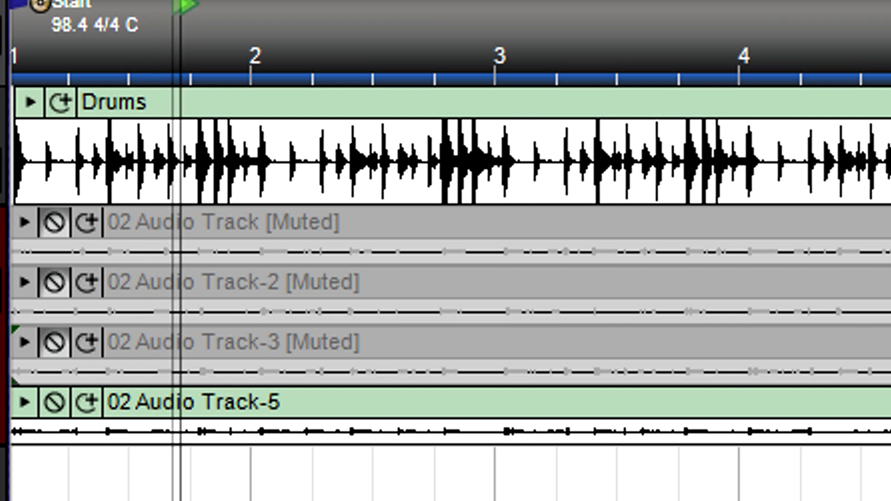
- Audition the takes by muting Track-5, then soloing Track-3 and Track-2 in turn
{"action": "left_click", "coordinate": [54, 402]}
{"action": "left_click", "coordinate": [51, 344]}
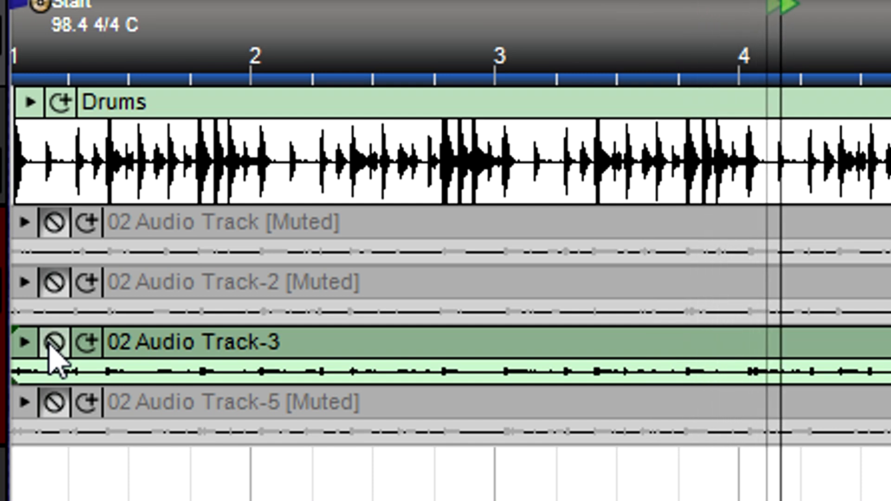
{"action": "left_click", "coordinate": [52, 344]}
{"action": "left_click", "coordinate": [54, 283]}
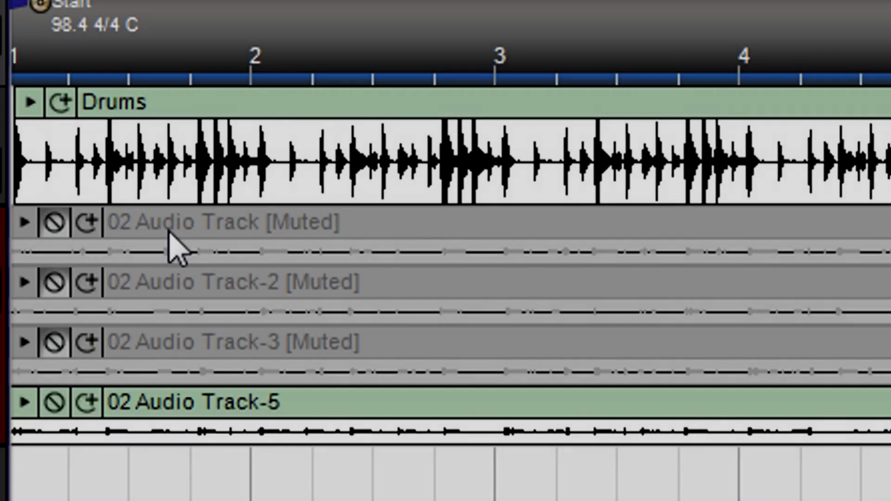
- Delete the unwanted takes, the original 02 Audio Track and 02 Audio Track-2
{"action": "left_click", "coordinate": [173, 245]}
{"action": "key", "text": "Delete"}
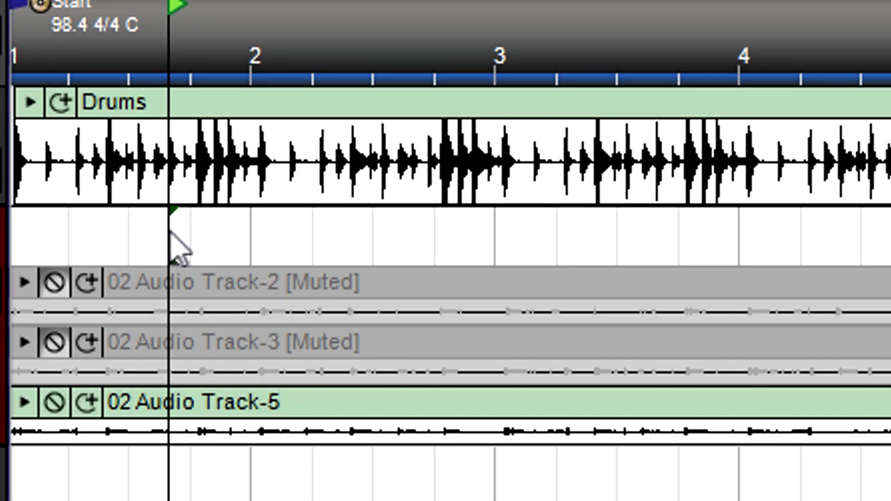
{"action": "left_click", "coordinate": [180, 298]}
{"action": "key", "text": "Delete"}
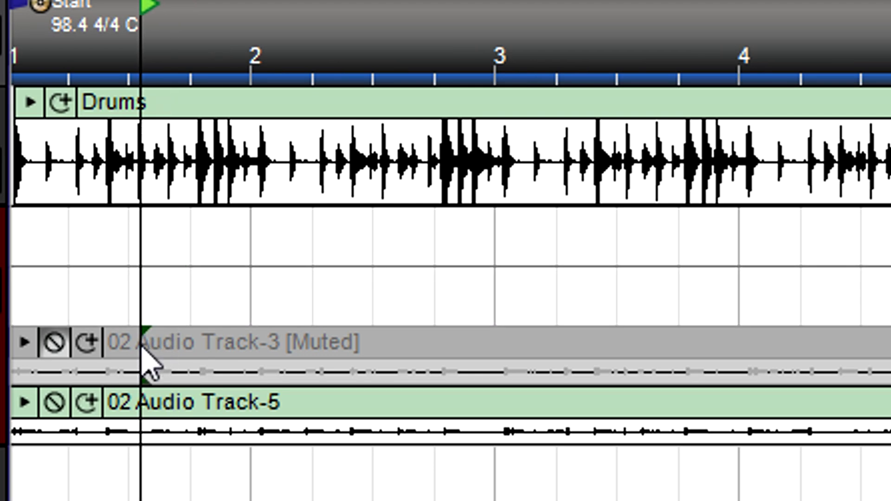
{"action": "key", "text": "Delete"}
- Remove the empty take lanes with Lanes > Delete Empty Lanes
{"action": "right_click", "coordinate": [91, 236]}
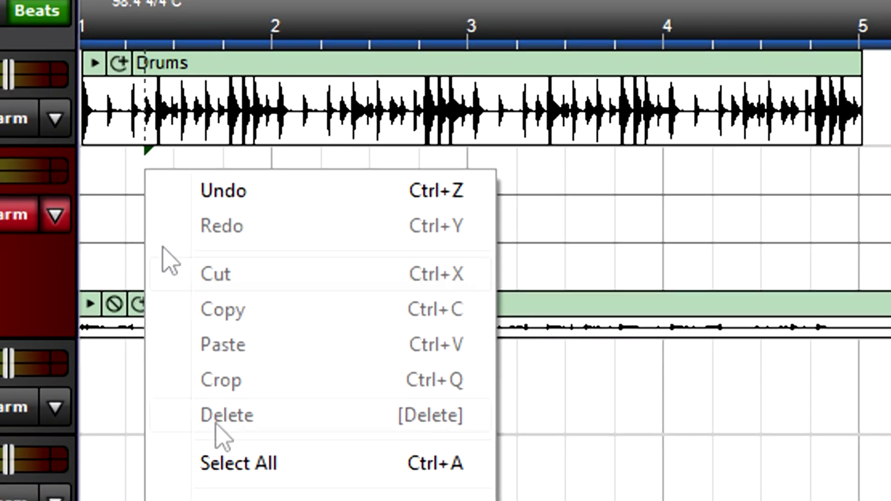
{"action": "mouse_move", "coordinate": [313, 484]}
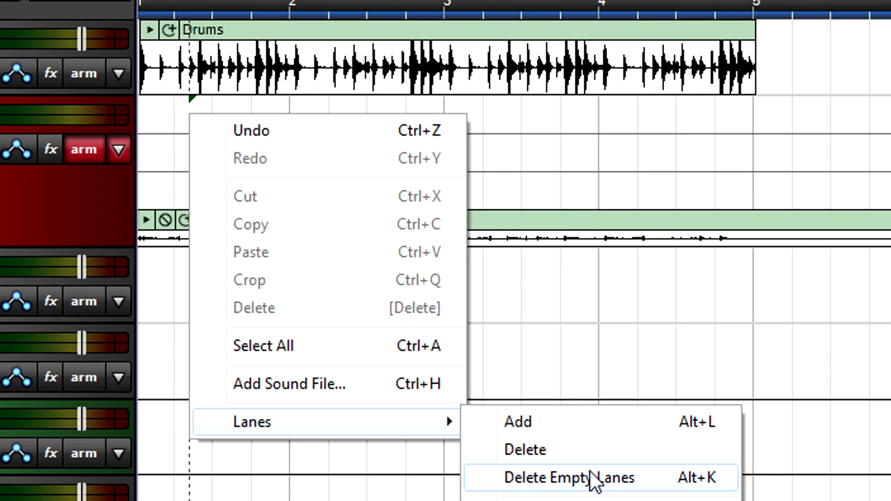
{"action": "left_click", "coordinate": [595, 480]}
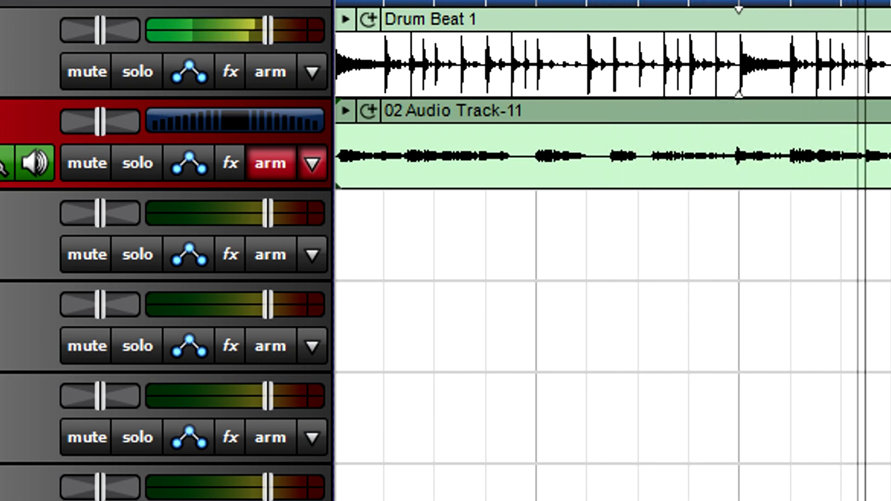
- Set the audio track to Replace recording mode and record a new pass over the take
{"action": "right_click", "coordinate": [26, 135]}
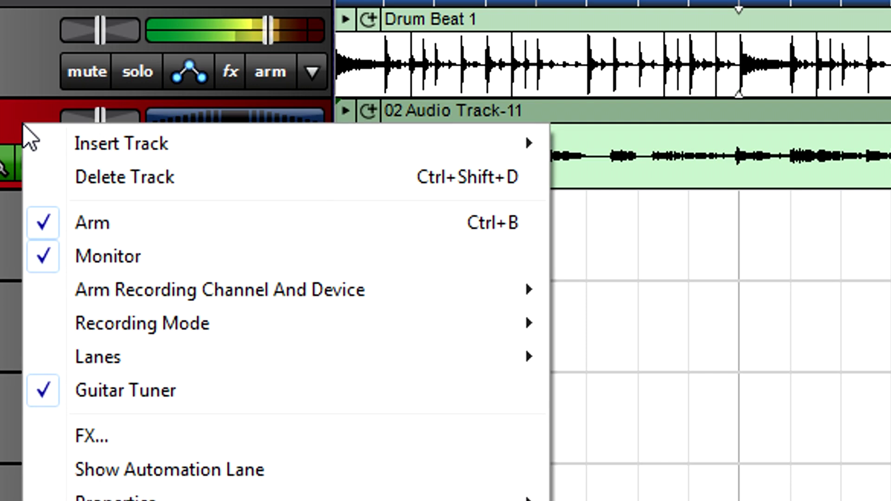
{"action": "mouse_move", "coordinate": [509, 320]}
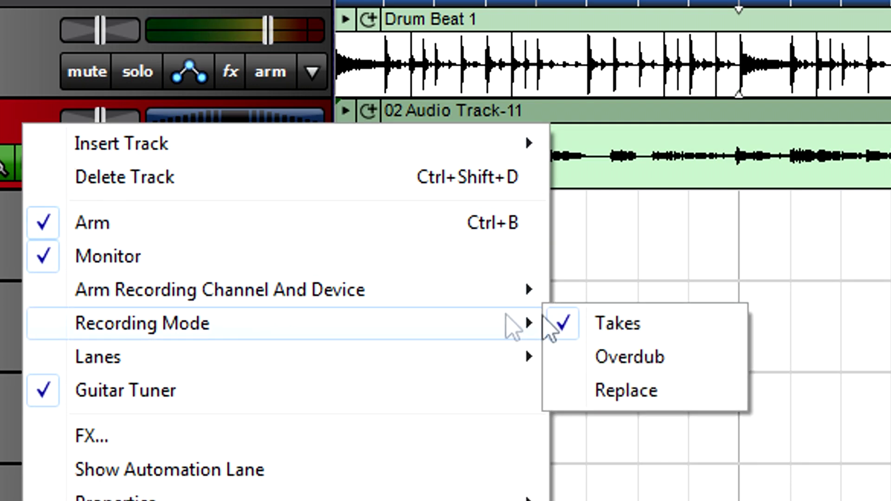
{"action": "left_click", "coordinate": [633, 393]}
{"action": "key", "text": "r"}
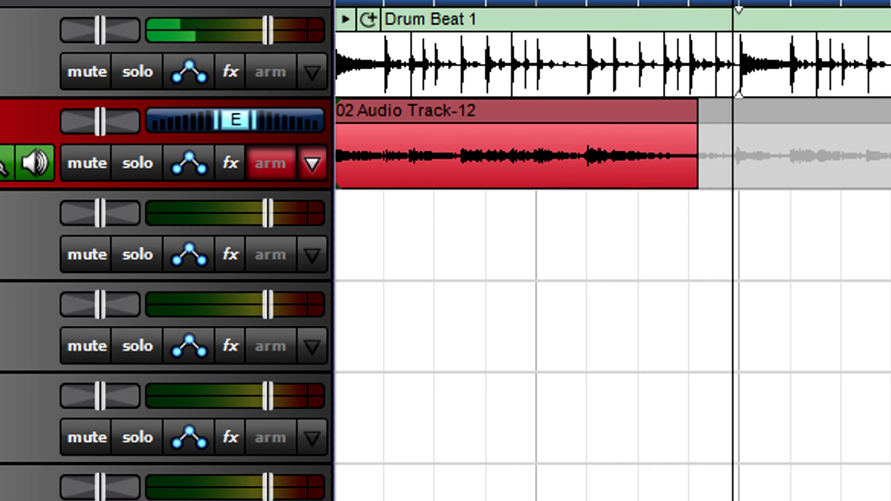
{"action": "key", "text": "space"}
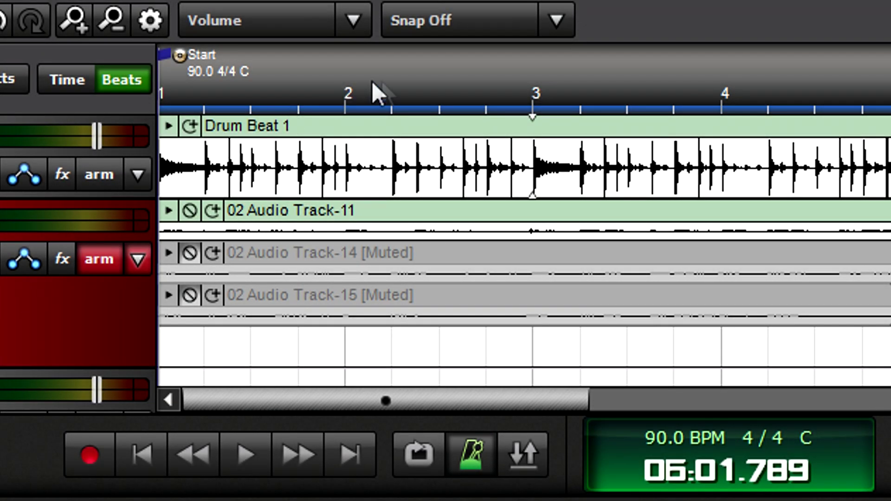
- Set punch-in/out markers between bars 2 and 3, then select a wider surrounding range
{"action": "left_click_drag", "start_coordinate": [386, 86], "coordinate": [493, 112]}
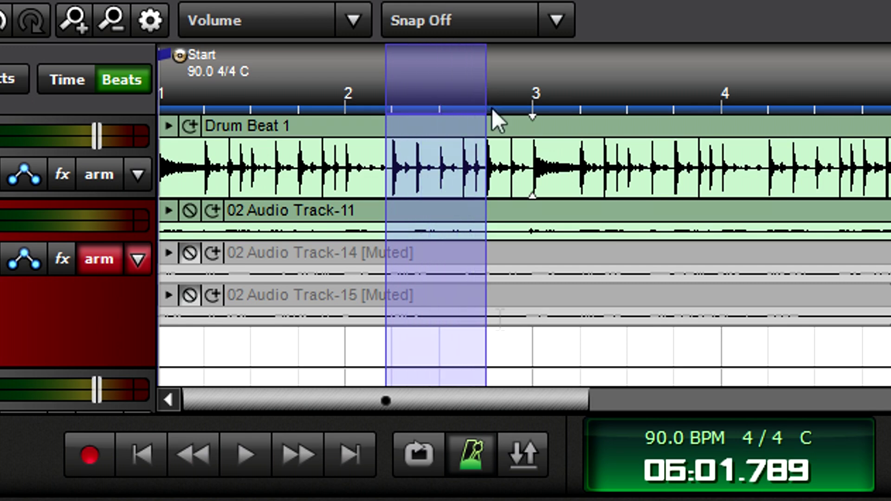
{"action": "left_click", "coordinate": [517, 449]}
{"action": "left_click_drag", "start_coordinate": [291, 91], "coordinate": [636, 85]}
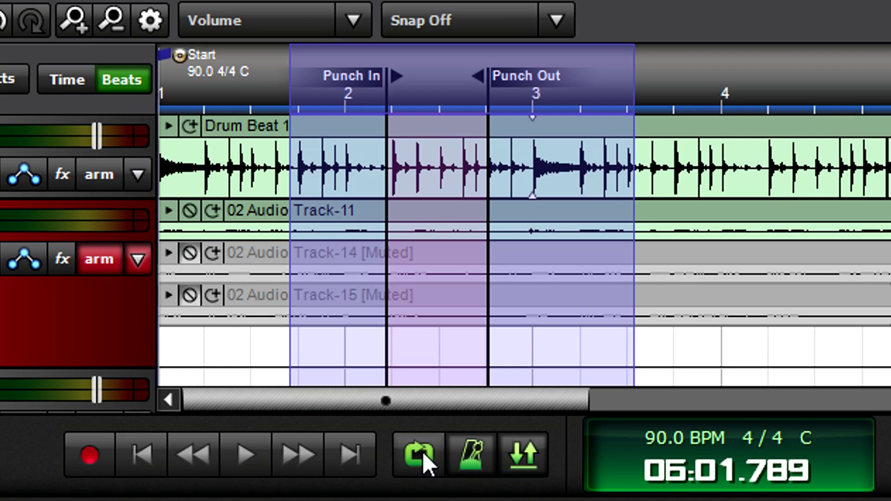